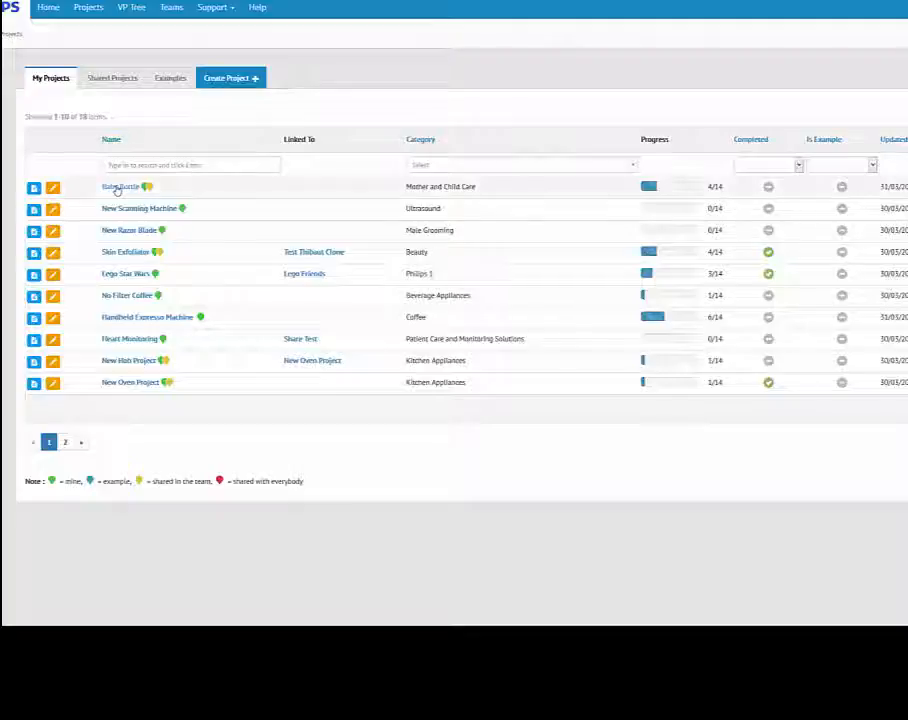
# - Open the Baby Bottle project in edit mode and begin editing its Target section
pyautogui.click(117, 188)
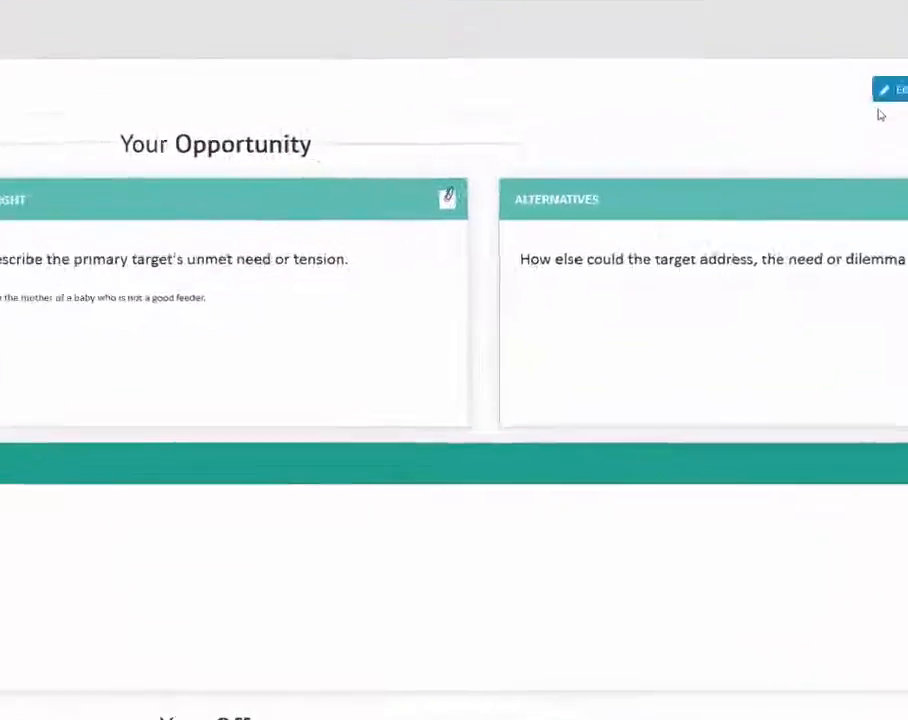
pyautogui.click(725, 69)
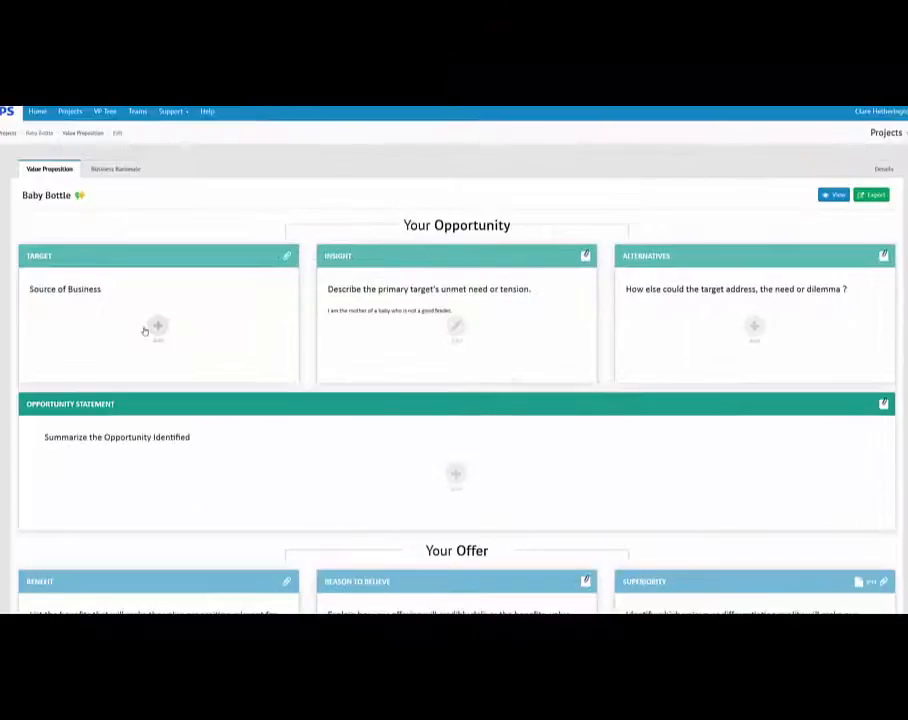
pyautogui.click(144, 330)
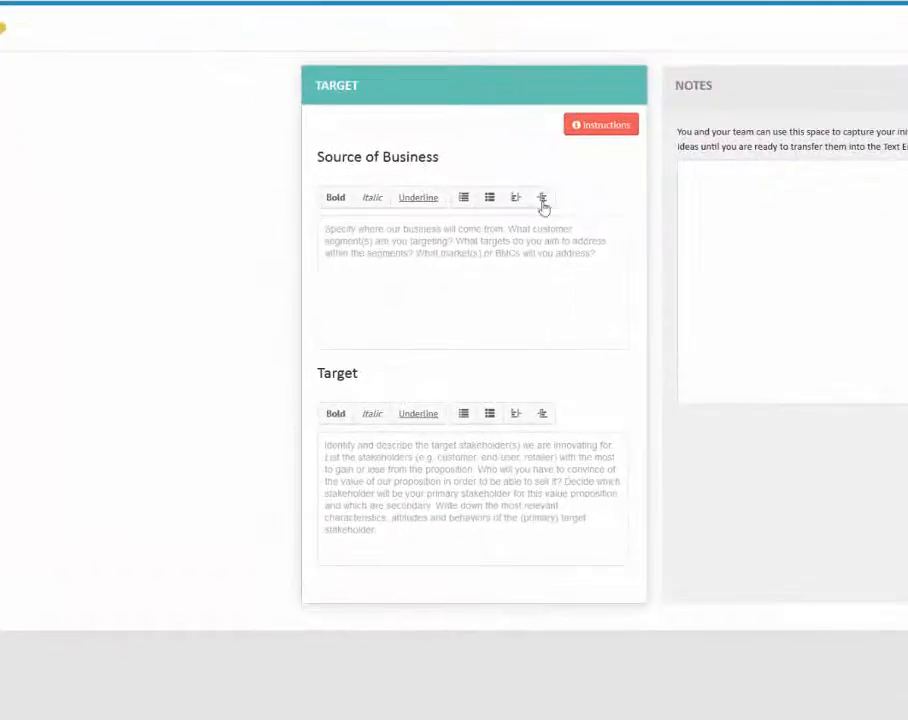
# - Show the Source of Business and Target instructions and move them over the Notes panel
pyautogui.click(507, 240)
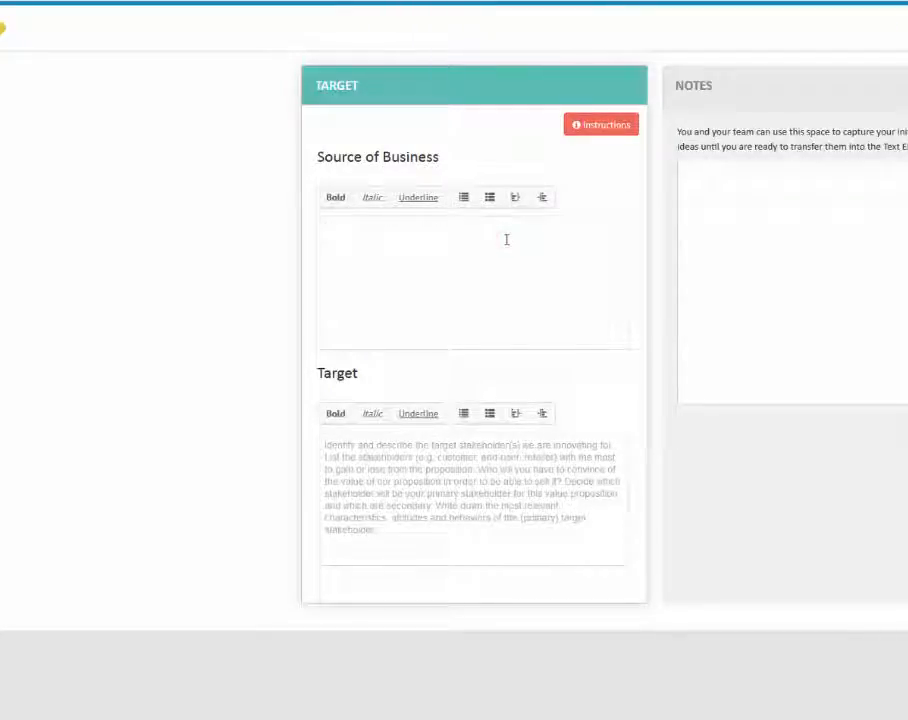
pyautogui.click(594, 130)
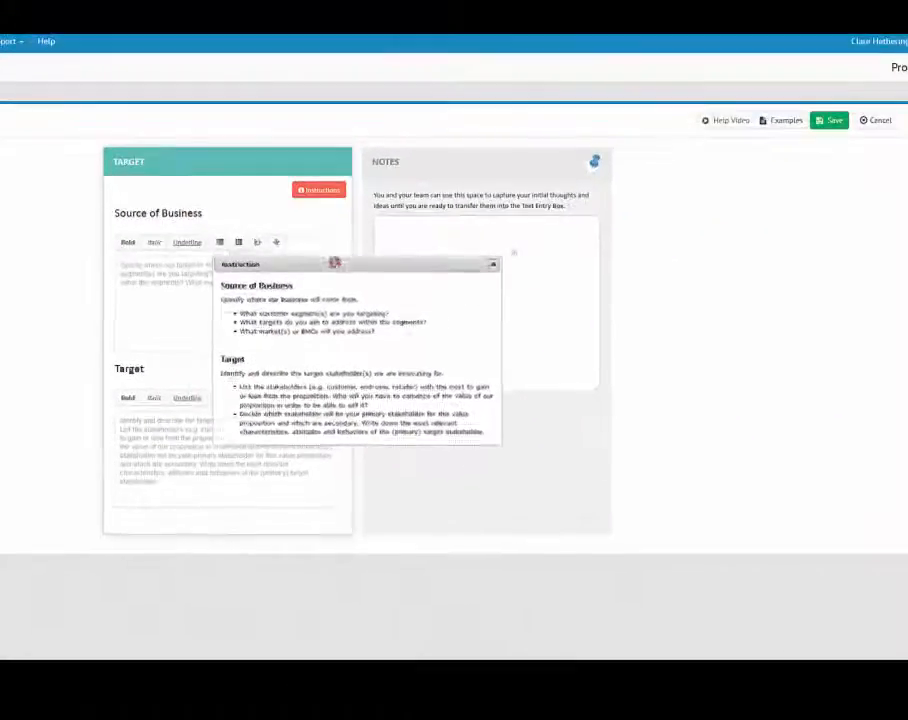
pyautogui.moveTo(334, 262); pyautogui.dragTo(476, 176)
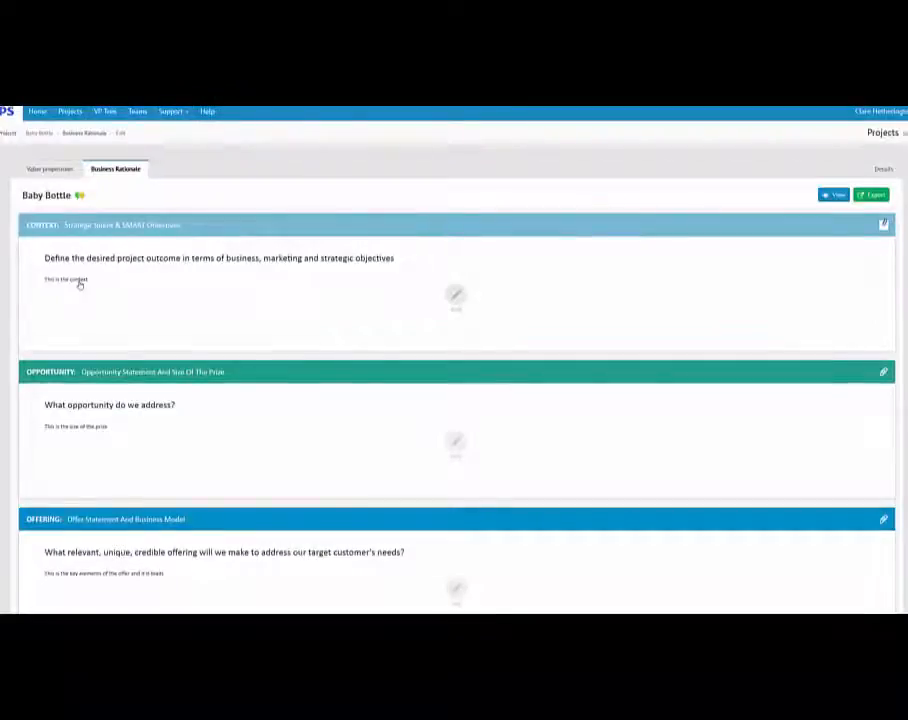
# - Open the VP Tree listing the Personal Health and Health Systems categories
pyautogui.click(79, 284)
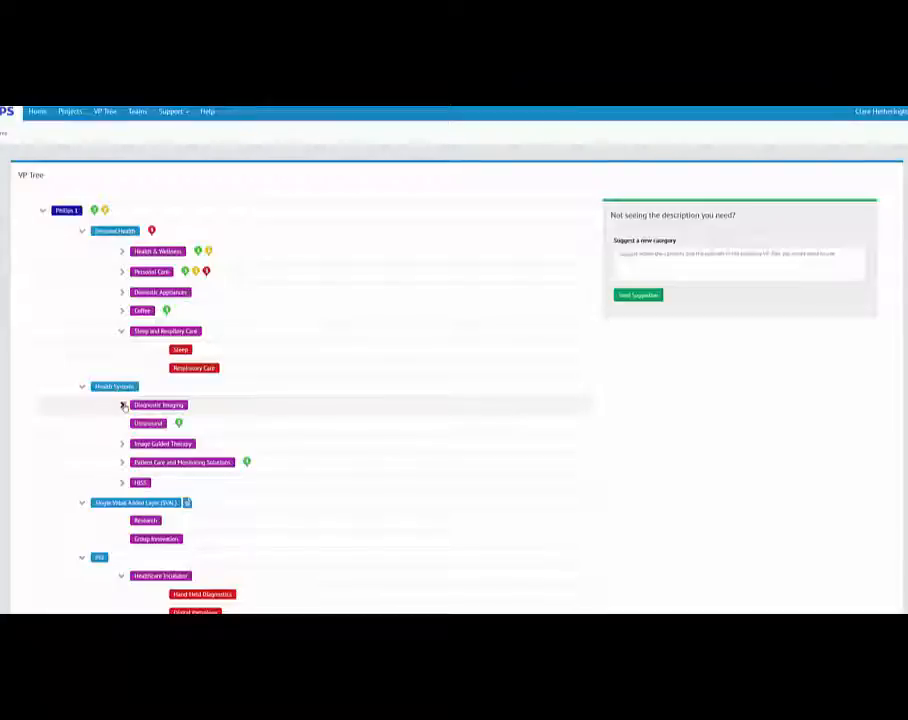
# - Expand Diagnostic Imaging in the VP Tree, then return via Projects to the home page
pyautogui.click(123, 405)
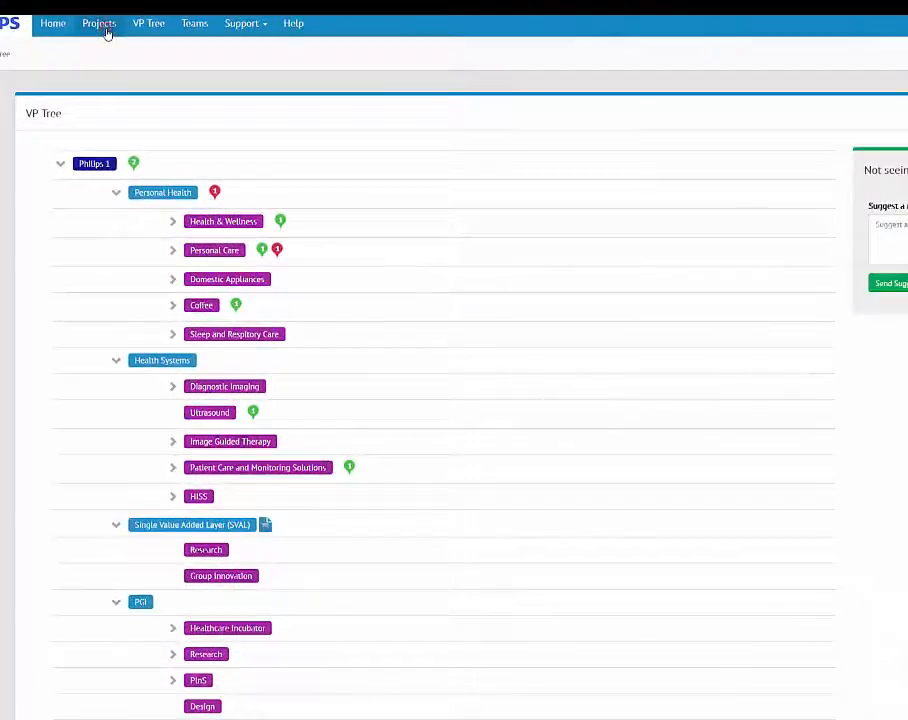
pyautogui.click(106, 30)
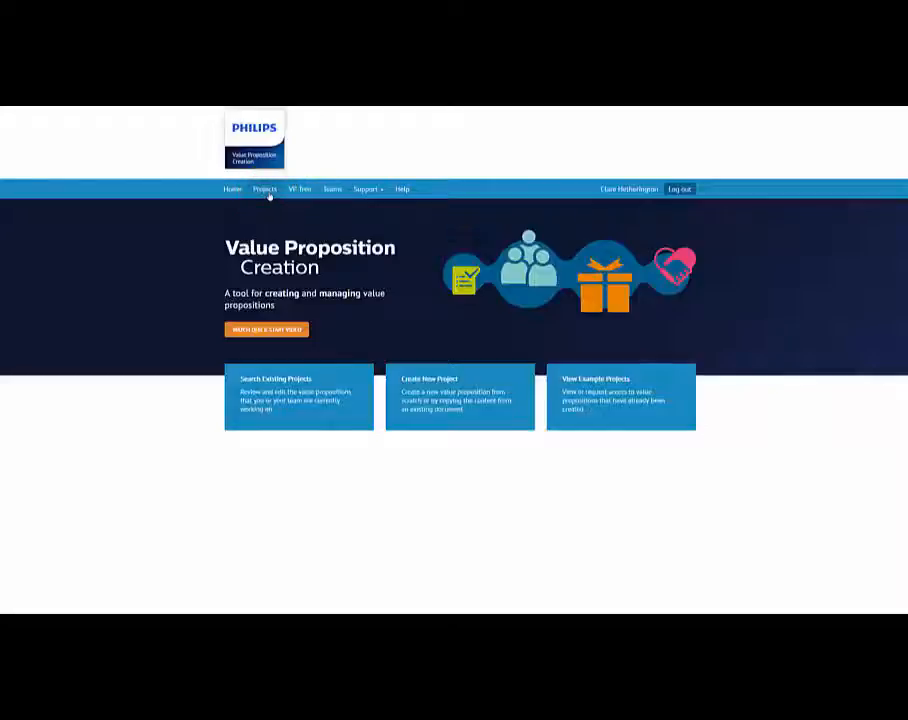
# - Create project '1' with owner '1', master id 111, under Health & Wellness > Oral Health Care
pyautogui.click(266, 190)
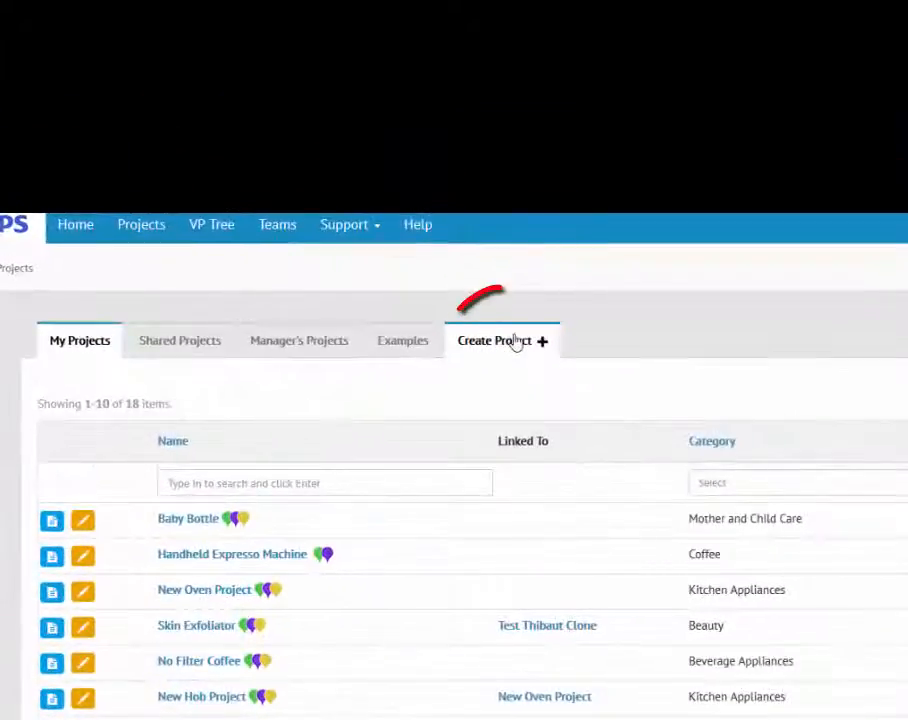
pyautogui.click(514, 343)
pyautogui.click(127, 546)
pyautogui.write('1')
pyautogui.click(109, 609)
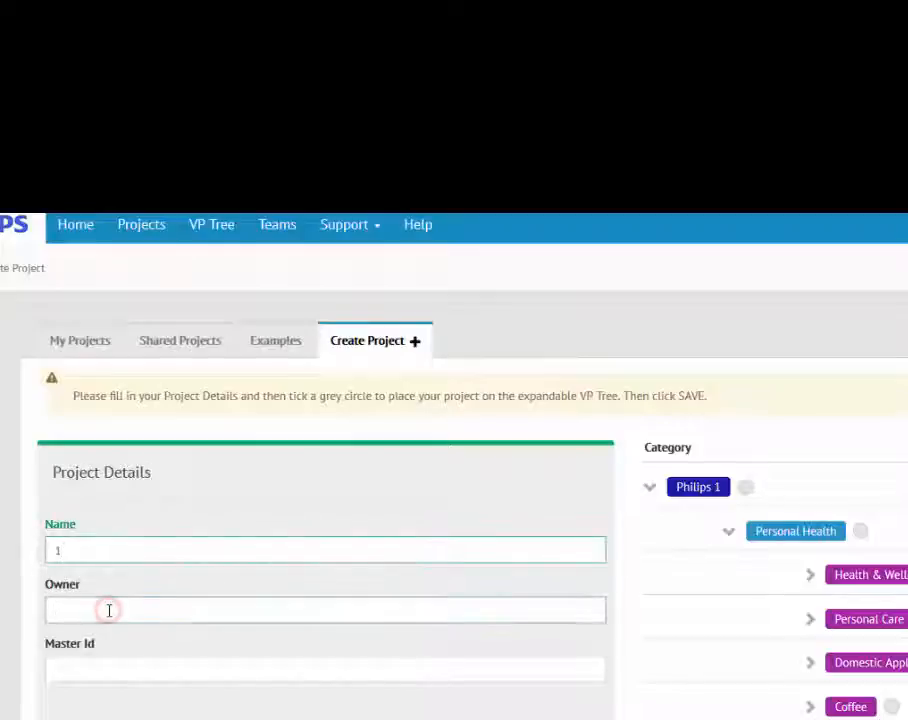
pyautogui.write('1')
pyautogui.click(89, 666)
pyautogui.write('111')
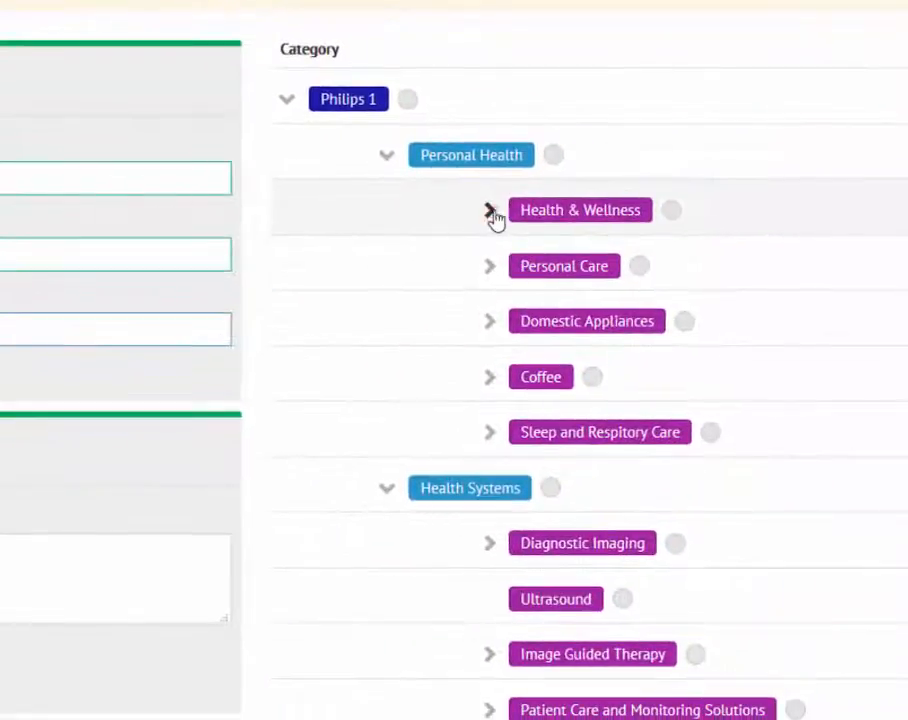
pyautogui.click(492, 211)
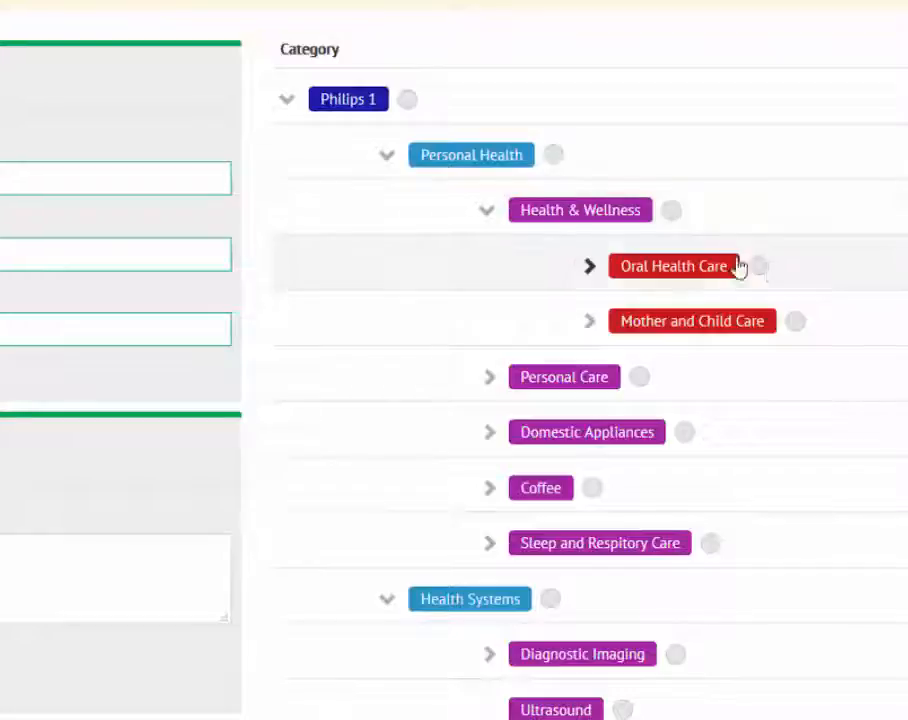
pyautogui.click(759, 268)
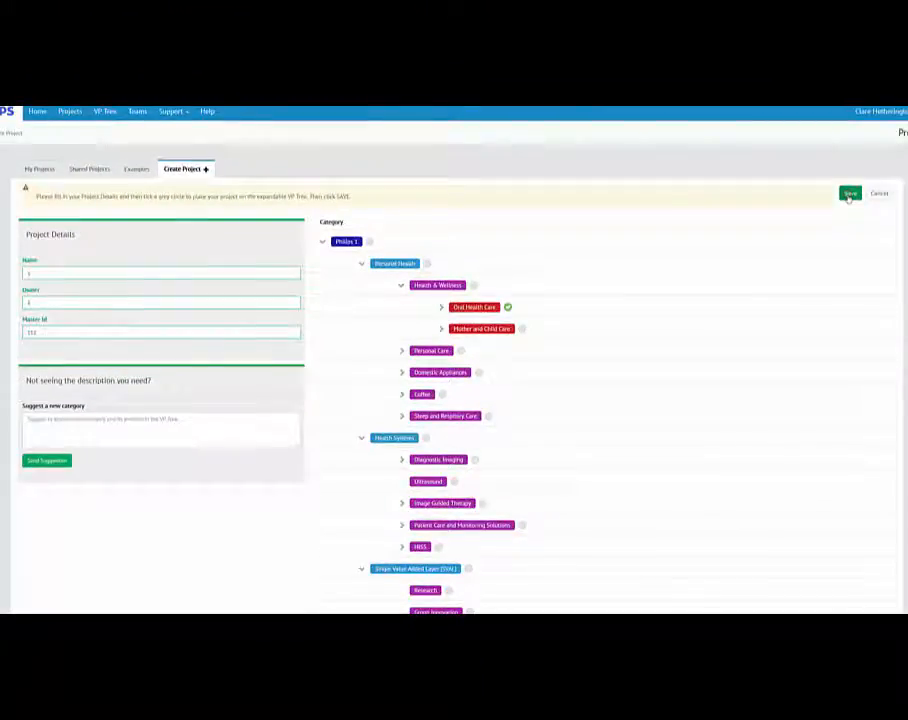
# - Save project '1' and view its Business Rationale
pyautogui.click(849, 194)
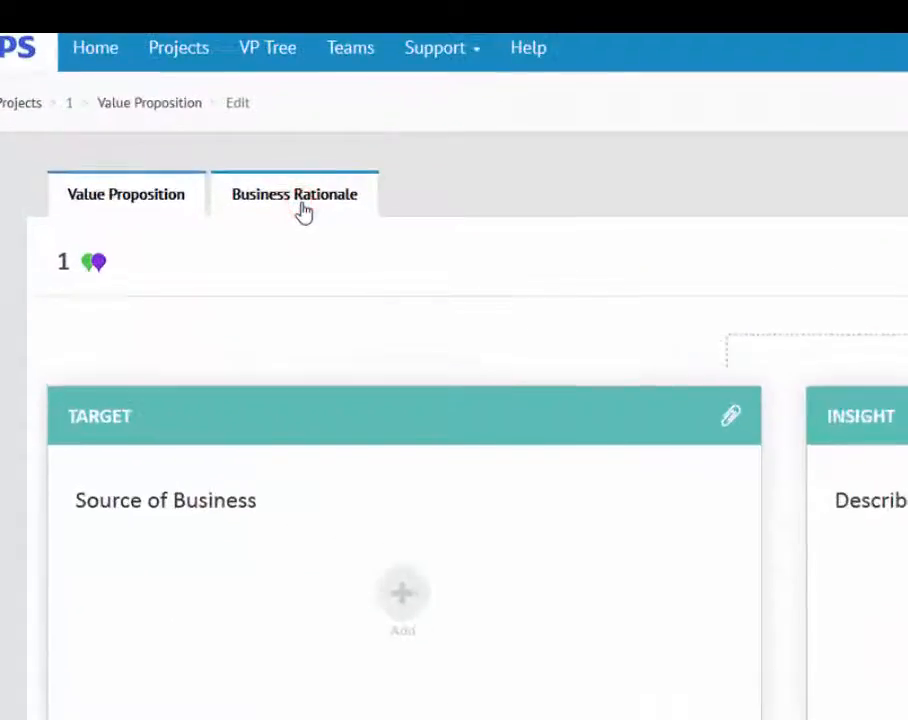
pyautogui.click(117, 172)
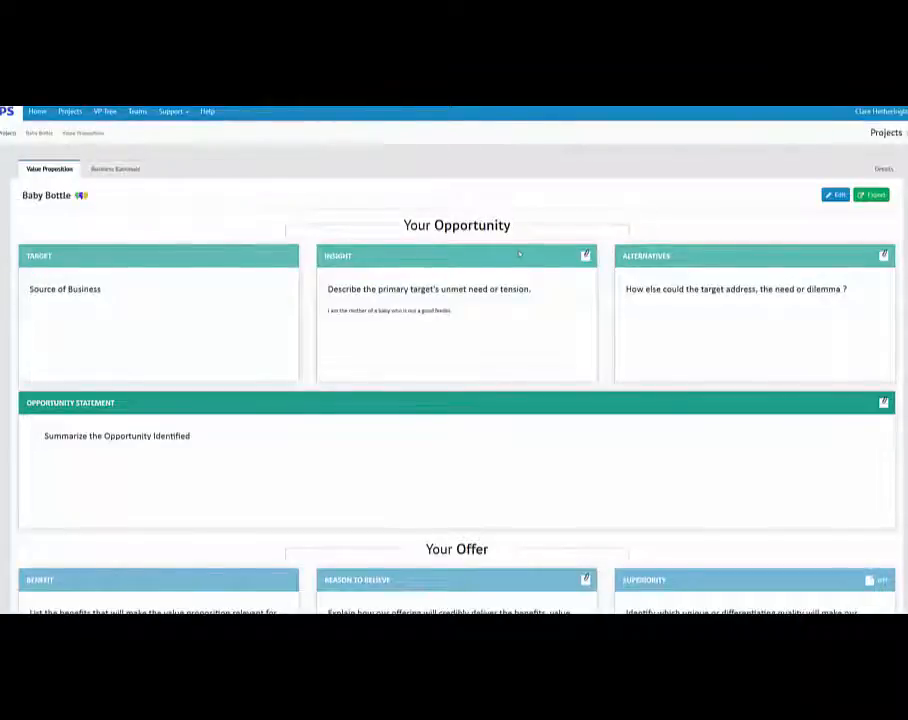
# - Open Baby Bottle's Details and scroll down to its viewing Permissions
pyautogui.click(884, 169)
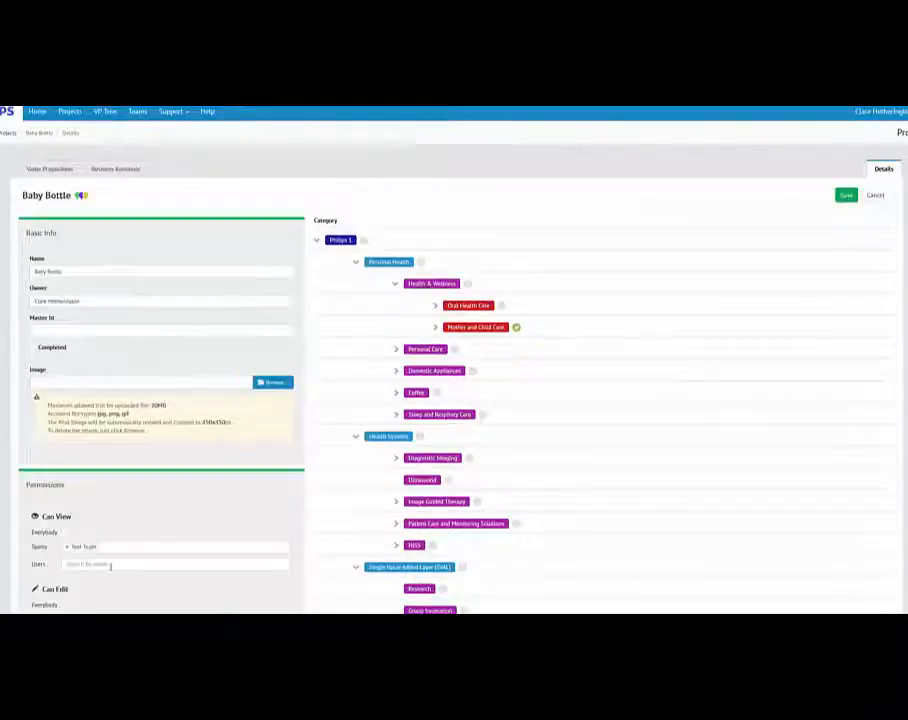
pyautogui.scroll(-2, 111, 566)
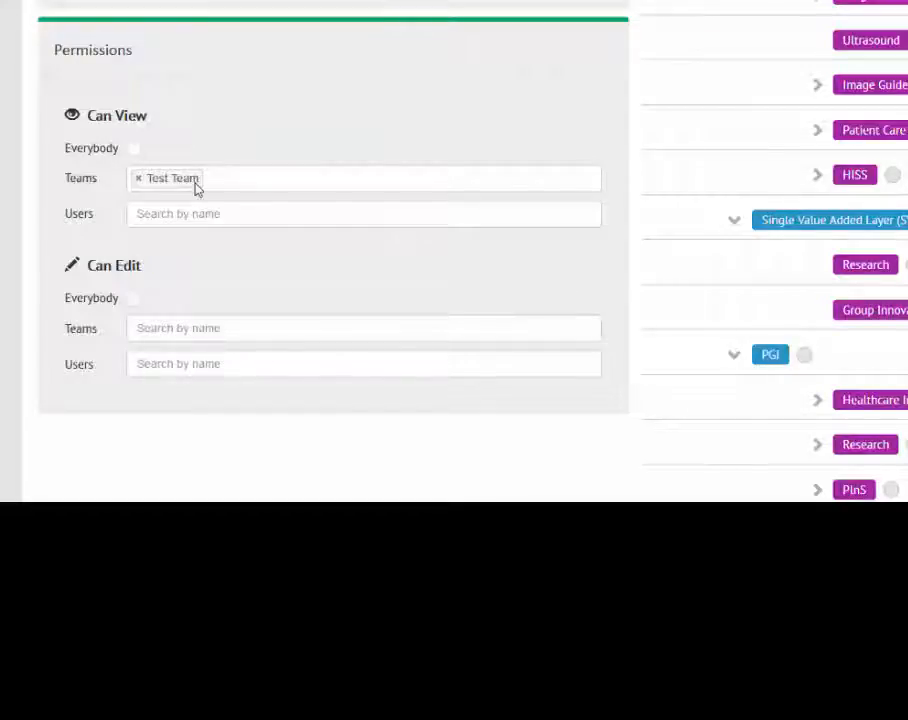
pyautogui.scroll(-1, 187, 212)
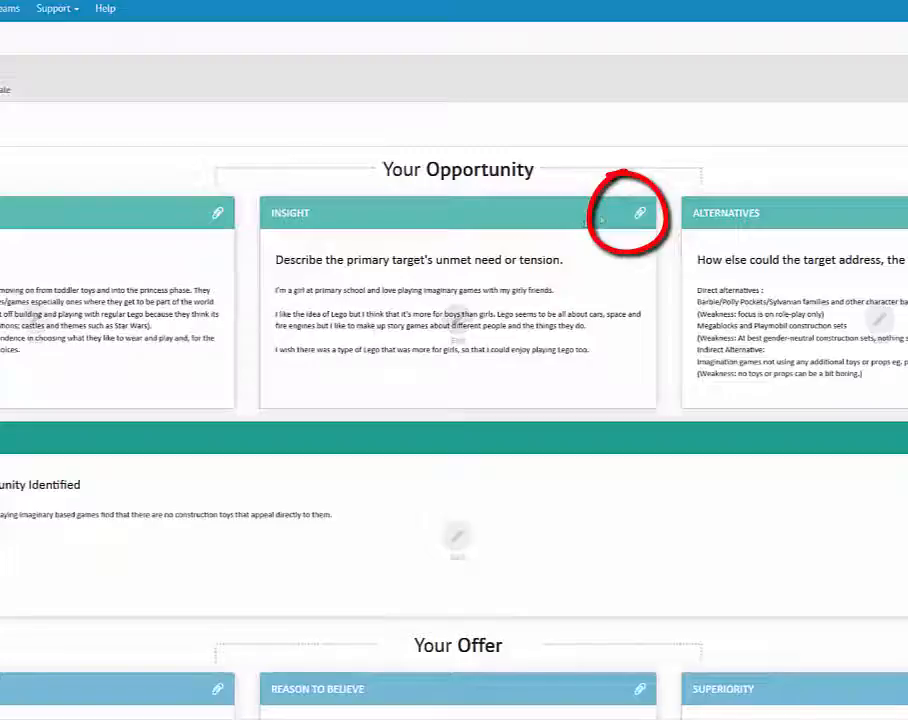
# - Upload the Snap screenshot to the Insight documents, then open Reason to Believe's Claims Roadmap
pyautogui.click(638, 215)
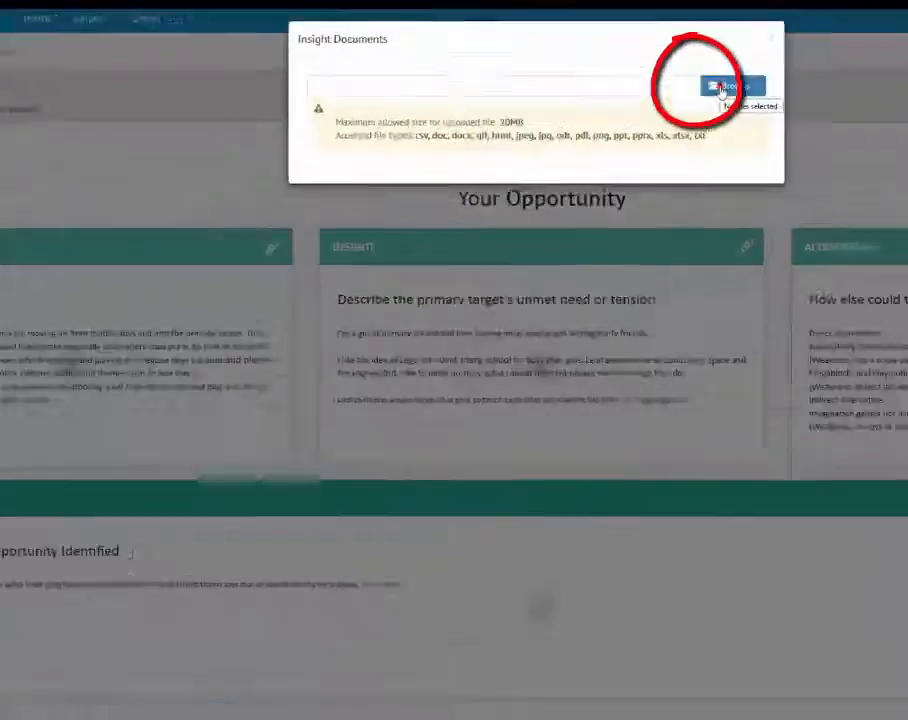
pyautogui.click(721, 88)
pyautogui.click(570, 445)
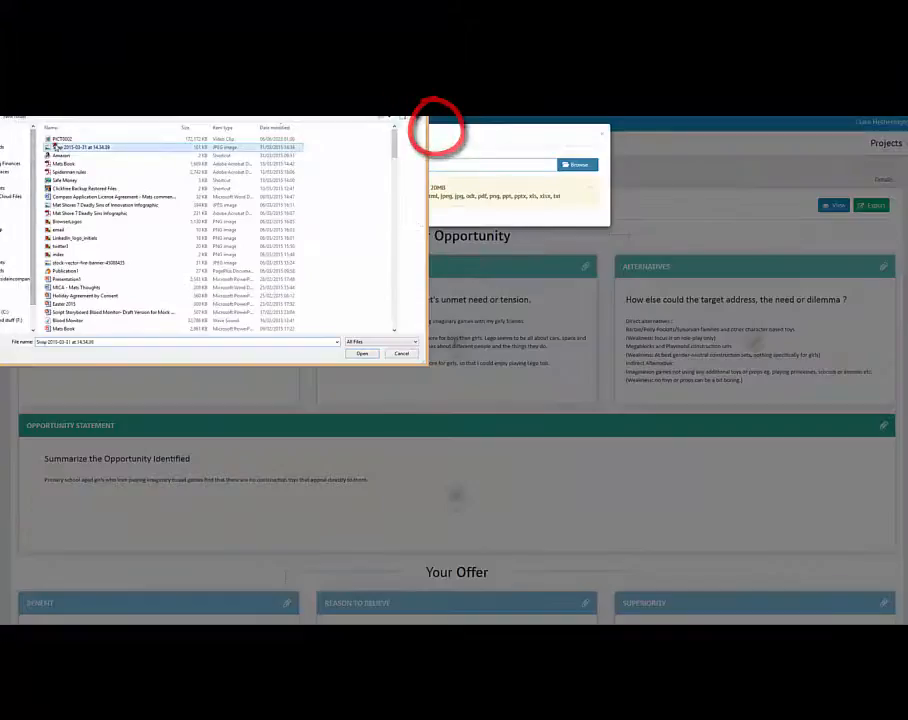
pyautogui.doubleClick(55, 147)
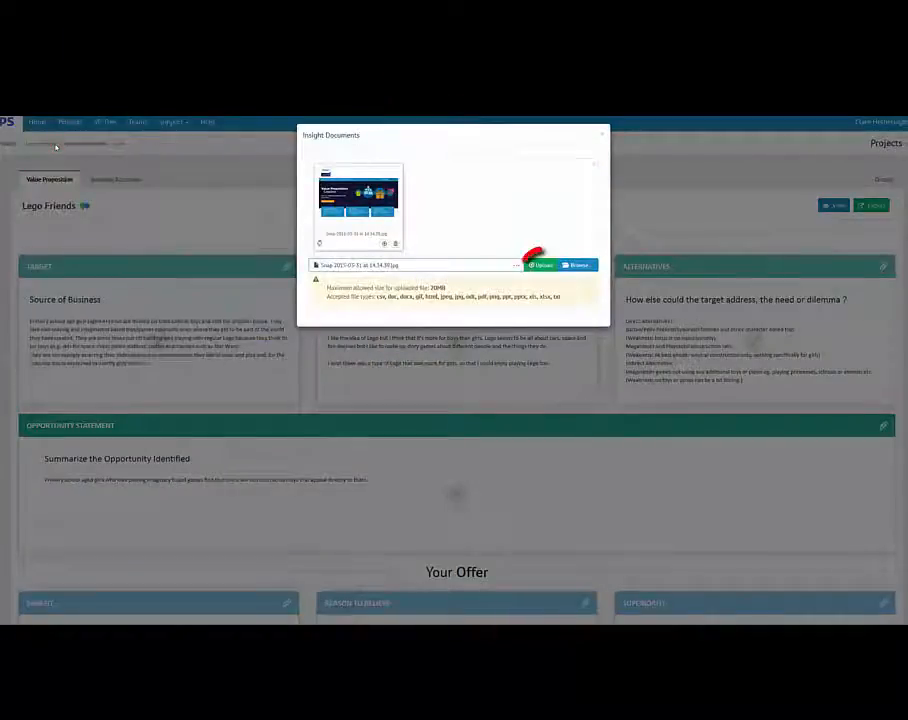
pyautogui.click(538, 267)
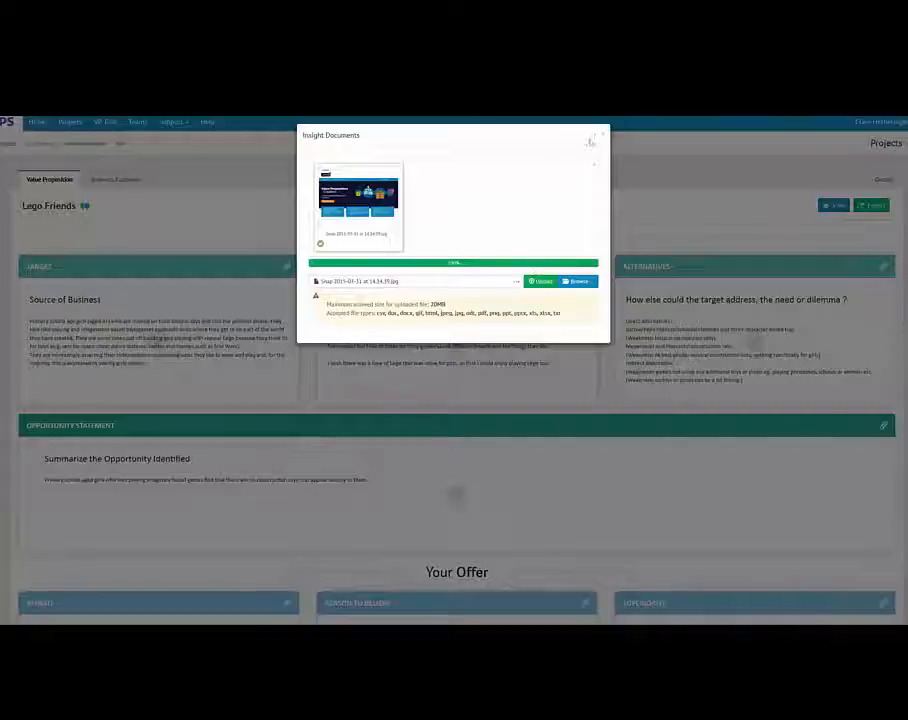
pyautogui.click(602, 134)
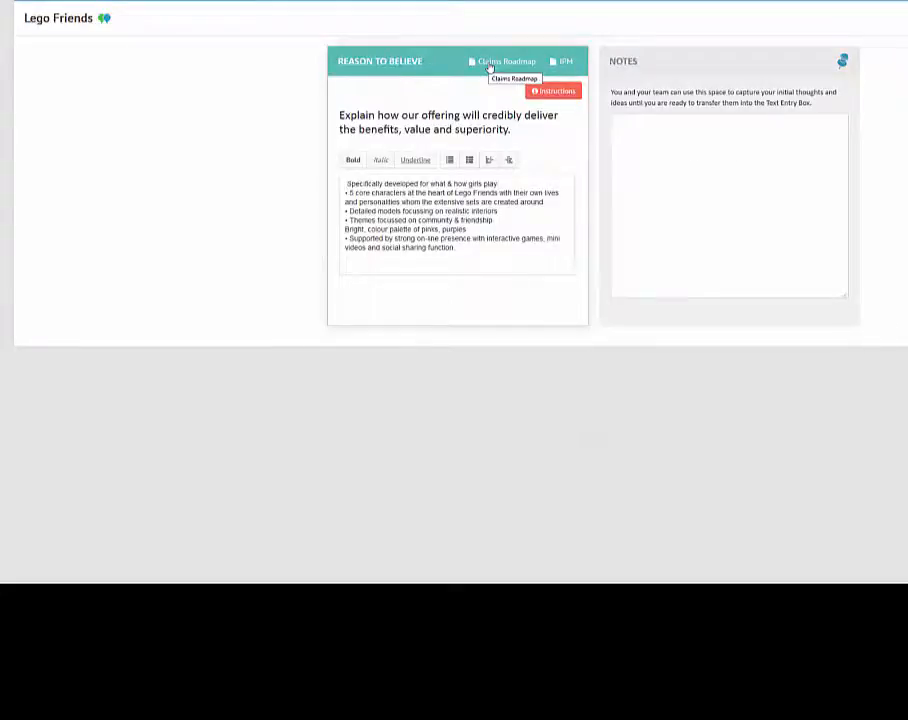
pyautogui.click(490, 67)
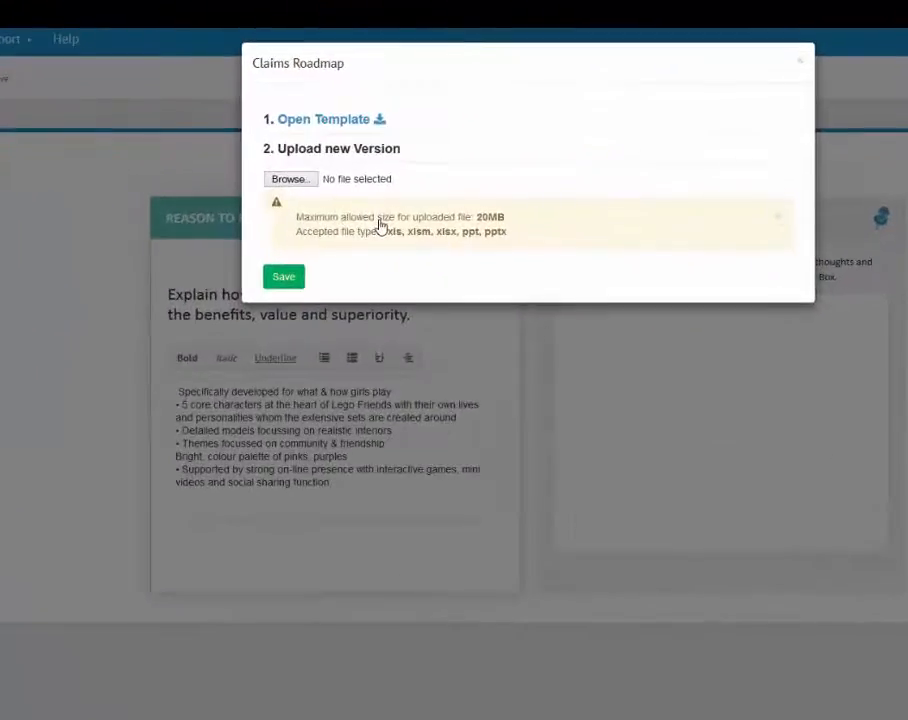